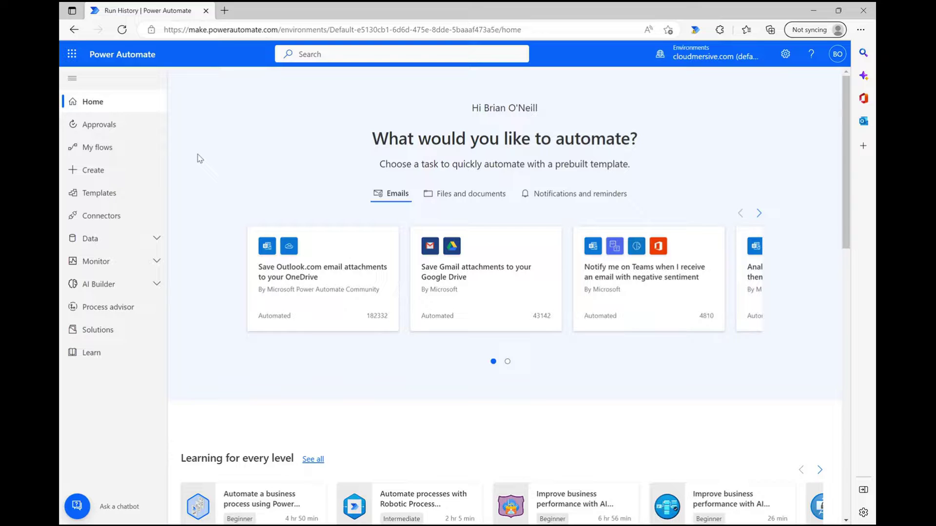
Step: Create an instant cloud flow named 'Validate Executable' triggered by 'Manually trigger a flow'
{"action": "left_click", "coordinate": [128, 171]}
{"action": "left_click", "coordinate": [320, 186]}
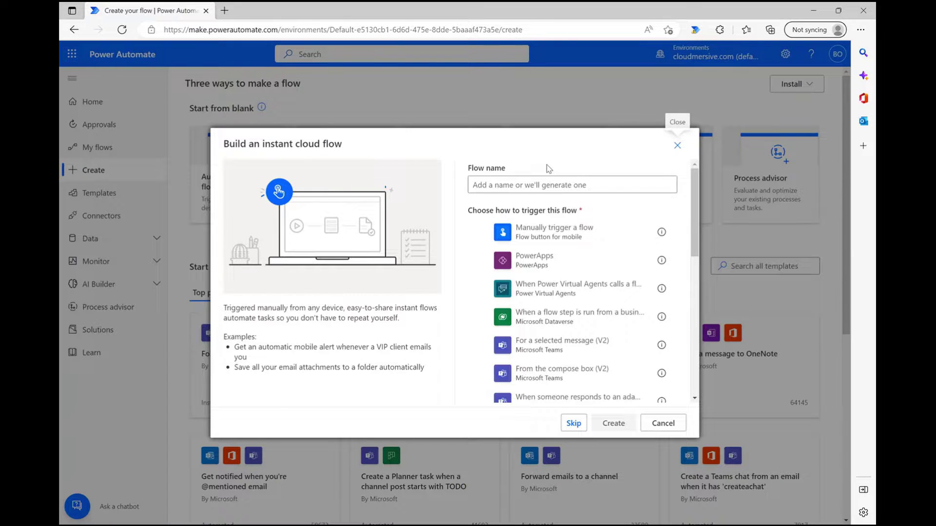
{"action": "left_click", "coordinate": [555, 186]}
{"action": "type", "text": "Validate "}
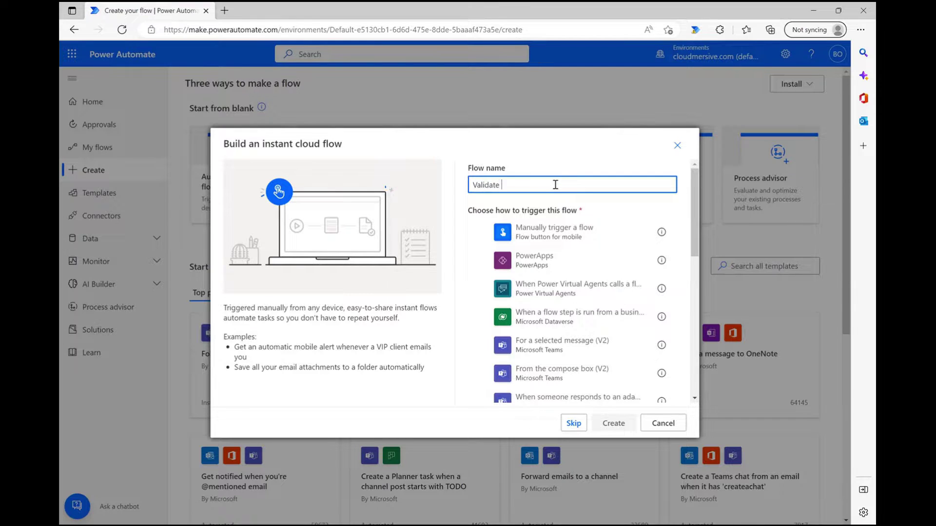
{"action": "type", "text": "Executable"}
{"action": "left_click", "coordinate": [594, 231]}
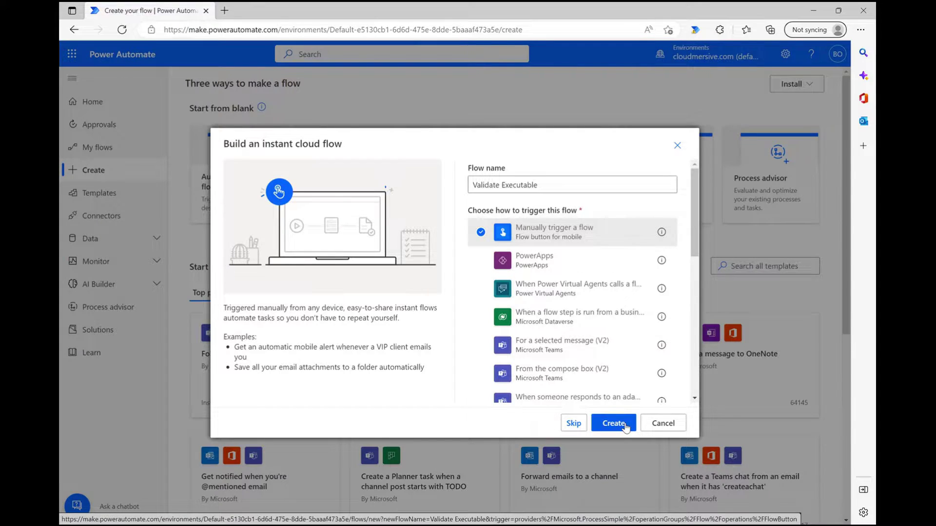
{"action": "left_click", "coordinate": [625, 427]}
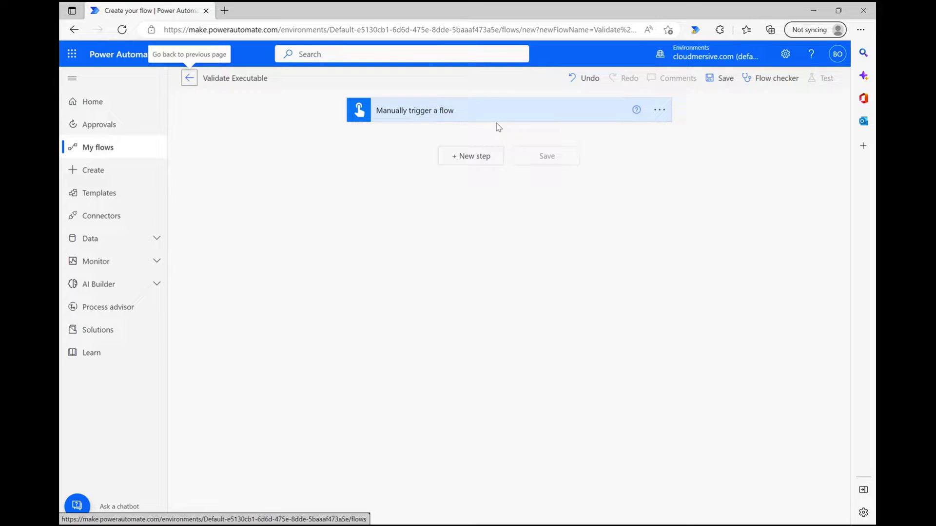
{"action": "left_click", "coordinate": [479, 157]}
Step: Add SharePoint Get file content for 'json file 1.json' in Content Team's Power Automate Samples folder
{"action": "type", "text": "get file content"}
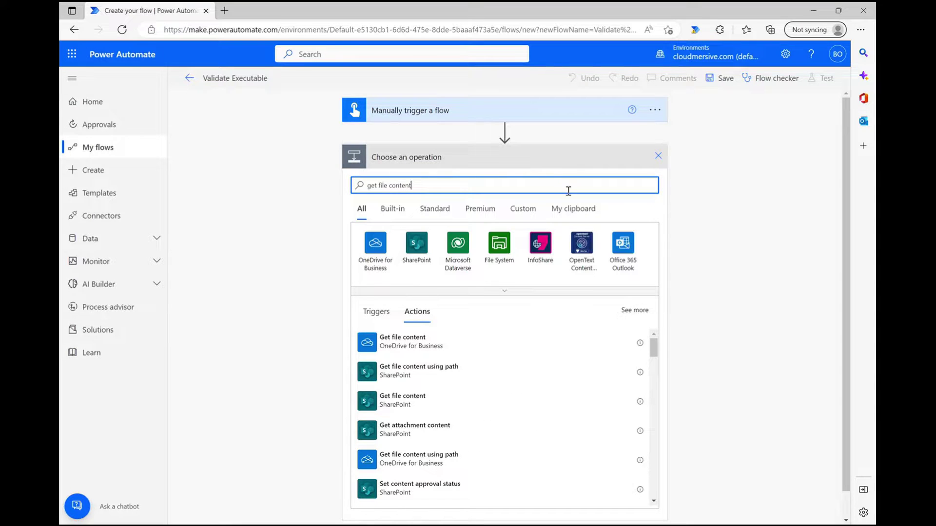
{"action": "left_click", "coordinate": [459, 402]}
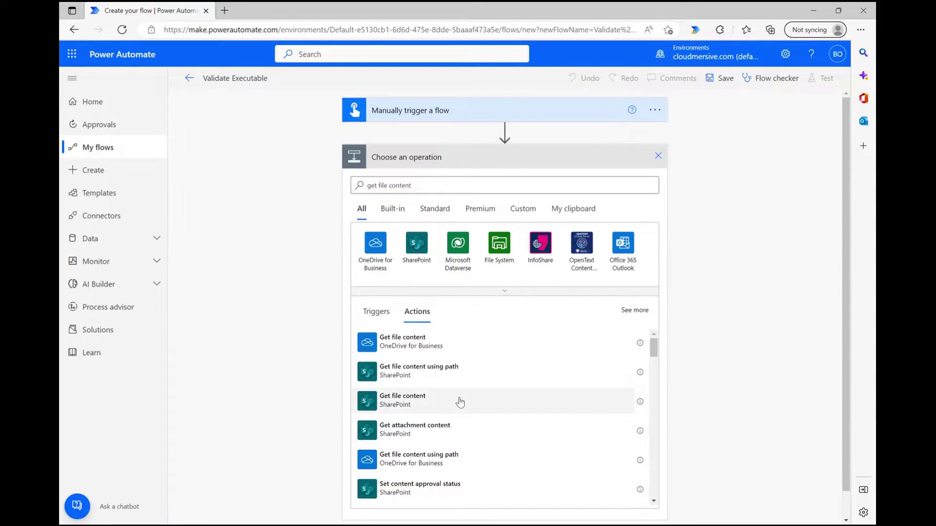
{"action": "left_click", "coordinate": [650, 188]}
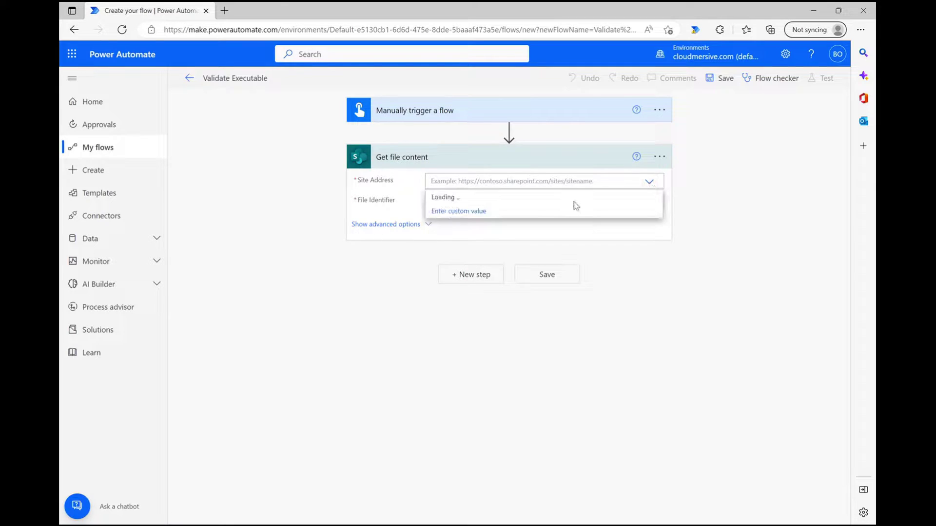
{"action": "left_click", "coordinate": [634, 194]}
{"action": "left_click", "coordinate": [655, 201]}
{"action": "scroll", "coordinate": [787, 331], "scroll_direction": "down", "scroll_amount": 5}
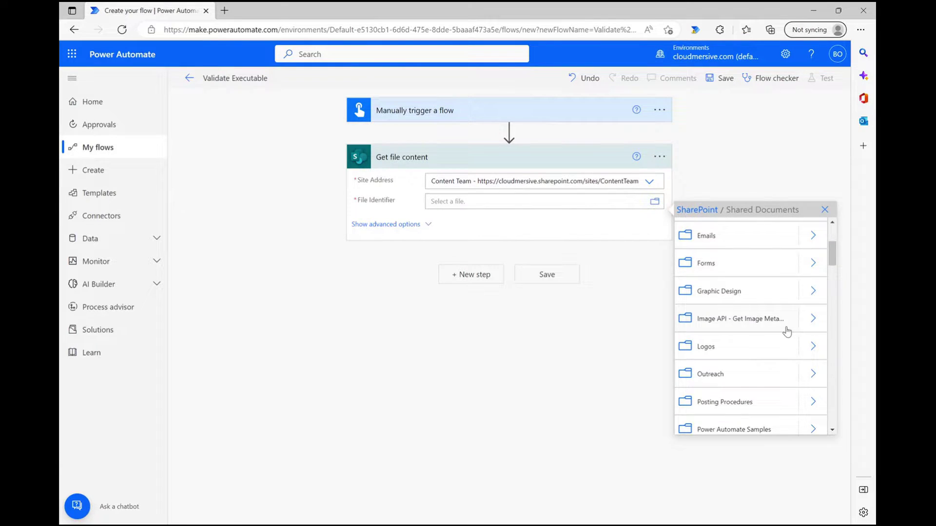
{"action": "left_click", "coordinate": [813, 319]}
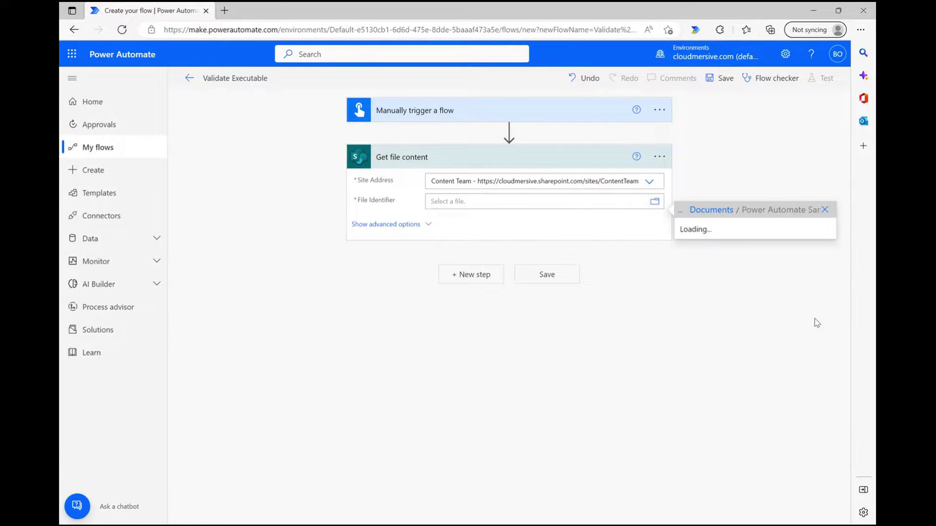
{"action": "left_click", "coordinate": [719, 234]}
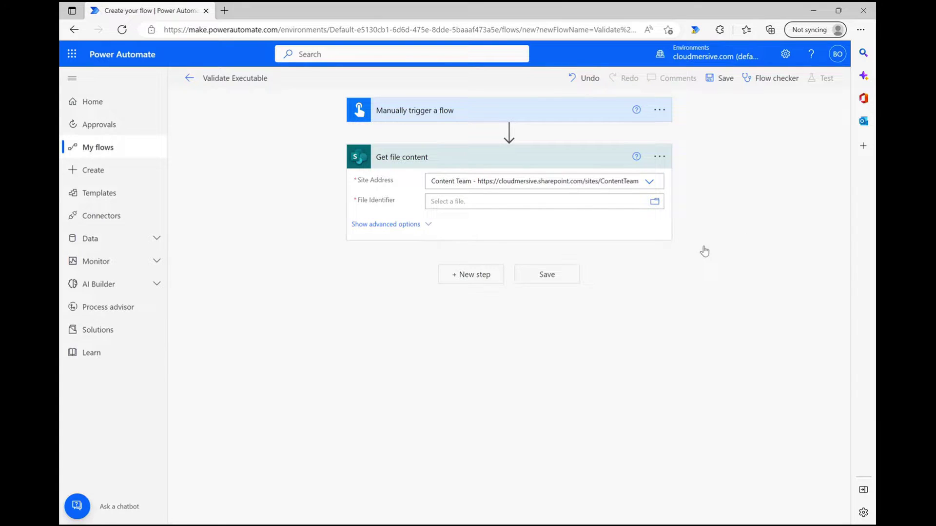
{"action": "left_click", "coordinate": [479, 334]}
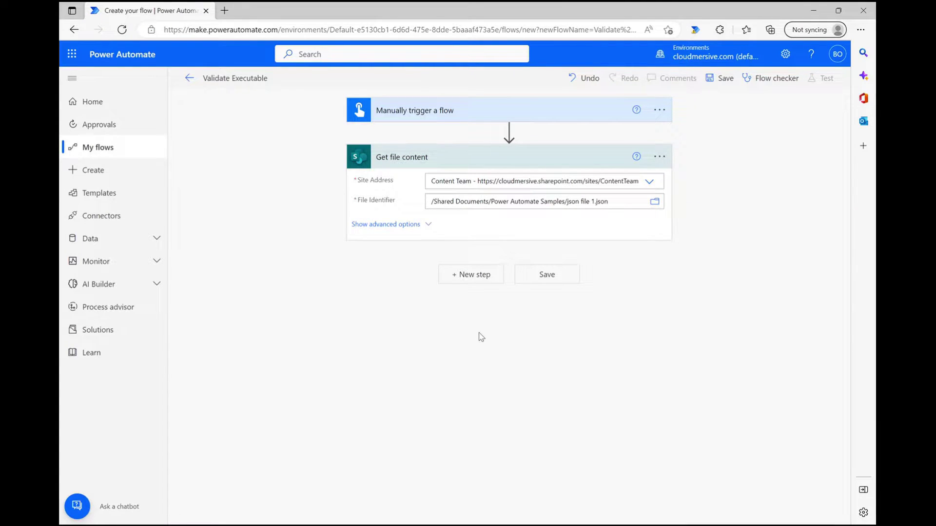
{"action": "left_click", "coordinate": [475, 275]}
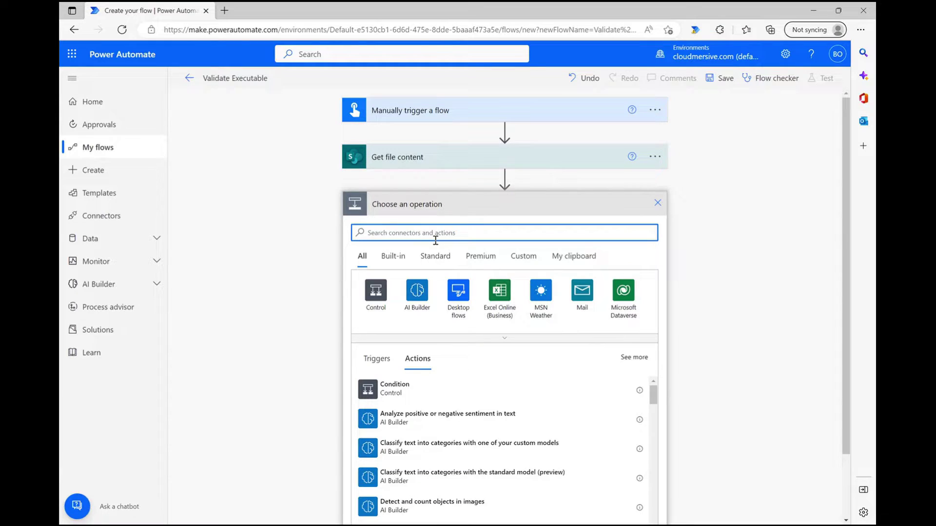
Step: Add the Cloudmersive File Processing action 'Validate if a file is executable' as the next step
{"action": "type", "text": "cloudmersive"}
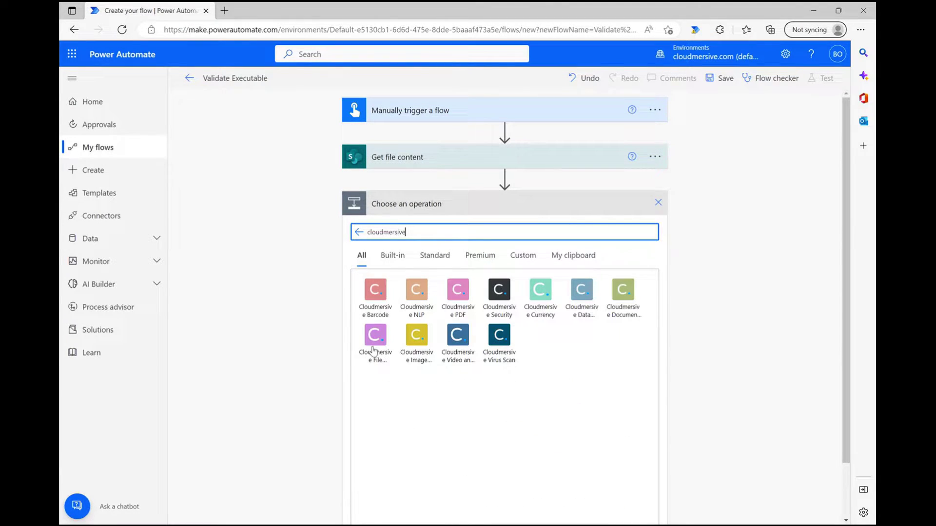
{"action": "left_click", "coordinate": [375, 336]}
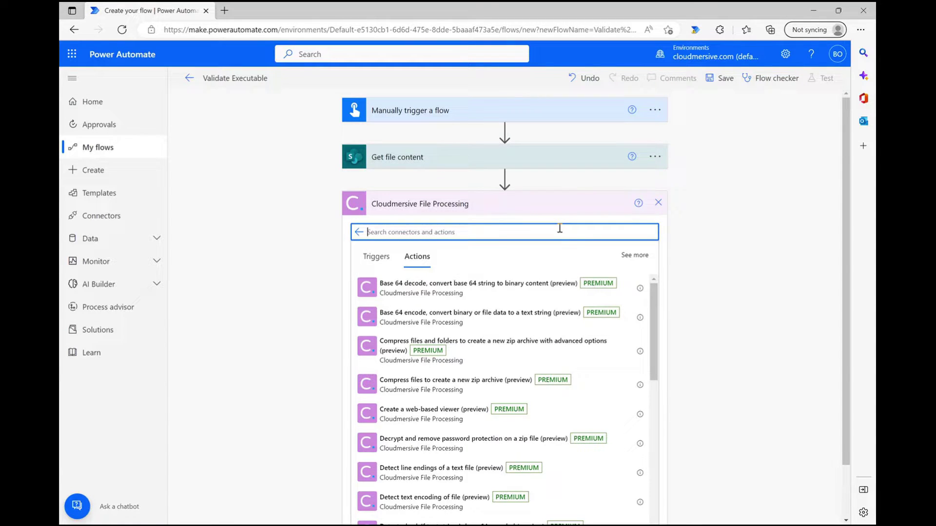
{"action": "type", "text": "validate executable"}
{"action": "left_click", "coordinate": [461, 291]}
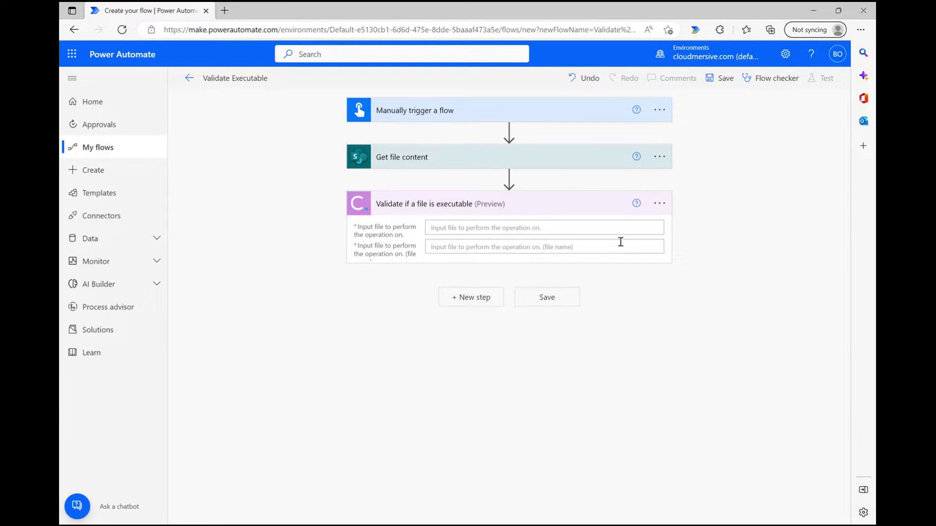
Step: Set the validation input to File Content and the file name to the copied json file 1.json path, then save
{"action": "left_click", "coordinate": [554, 229]}
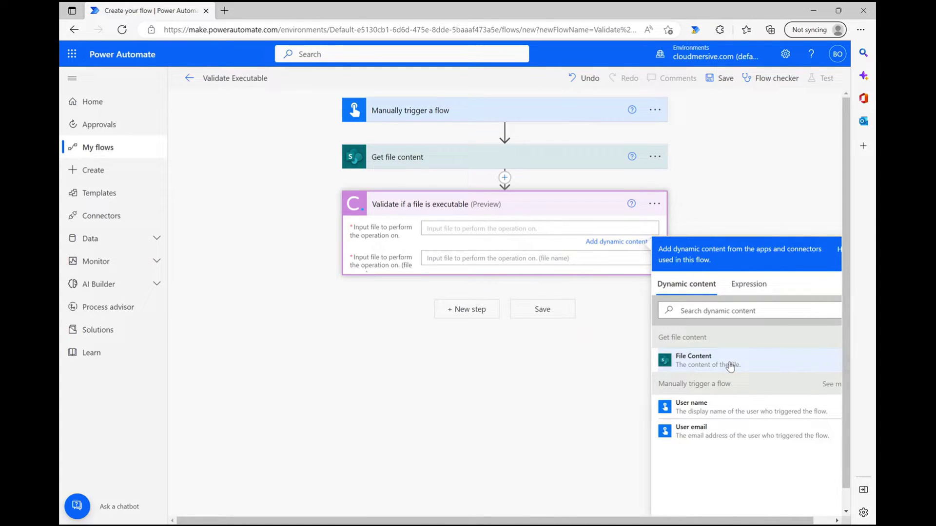
{"action": "left_click", "coordinate": [752, 364]}
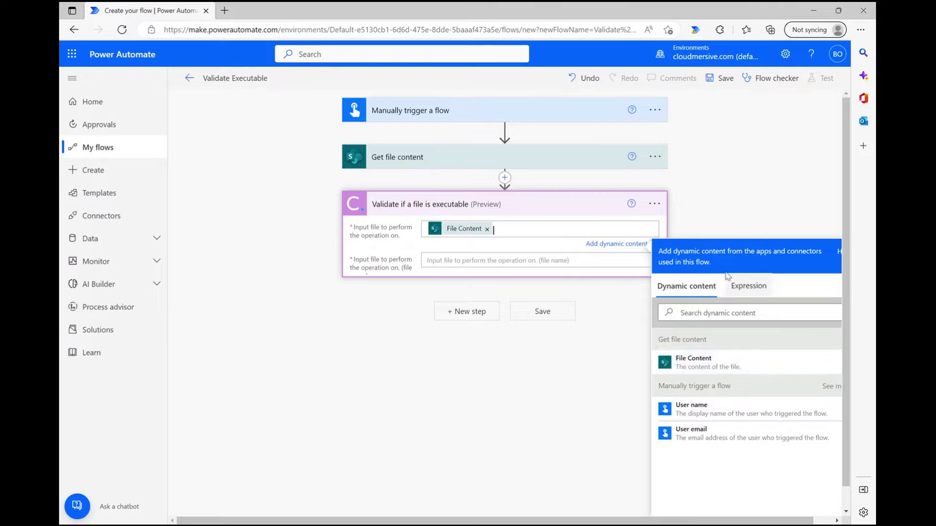
{"action": "left_click", "coordinate": [542, 162]}
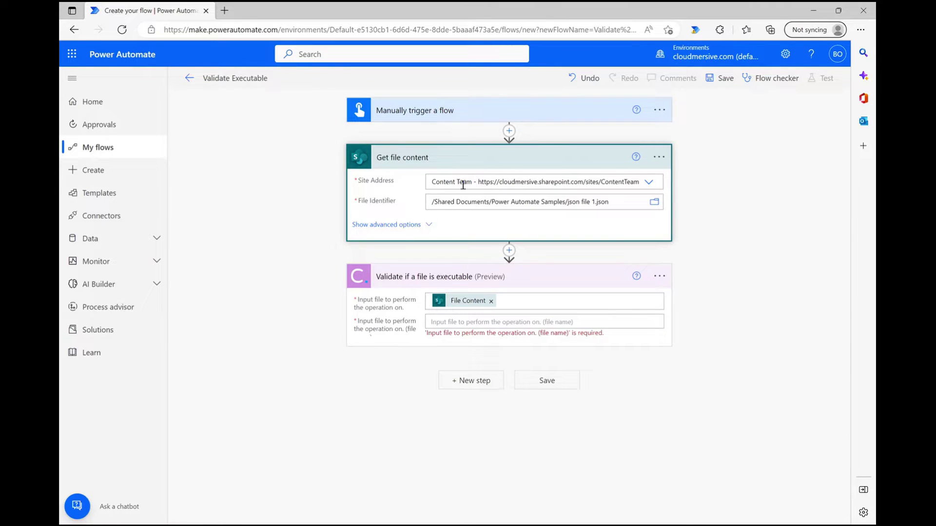
{"action": "left_click", "coordinate": [456, 201]}
{"action": "triple_click", "coordinate": [455, 202]}
{"action": "key", "text": "ctrl+c"}
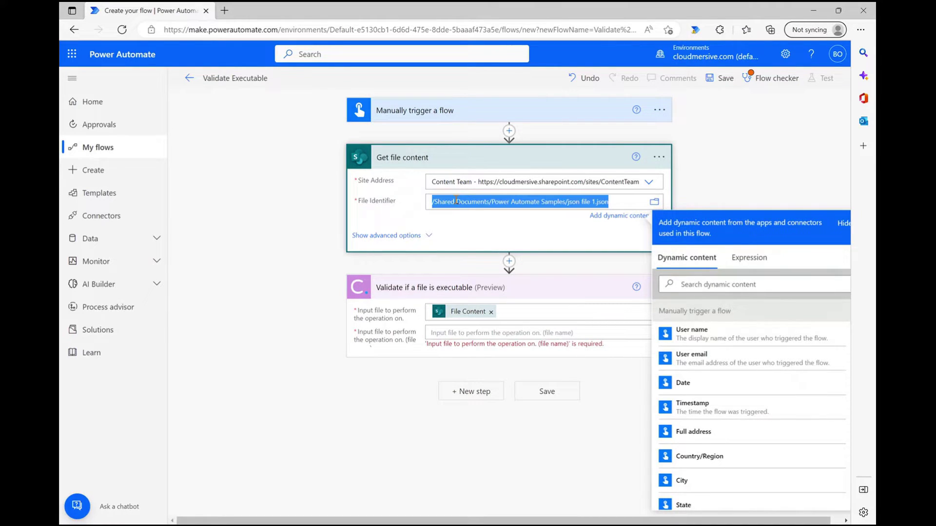
{"action": "left_click", "coordinate": [469, 331]}
{"action": "key", "text": "ctrl+v"}
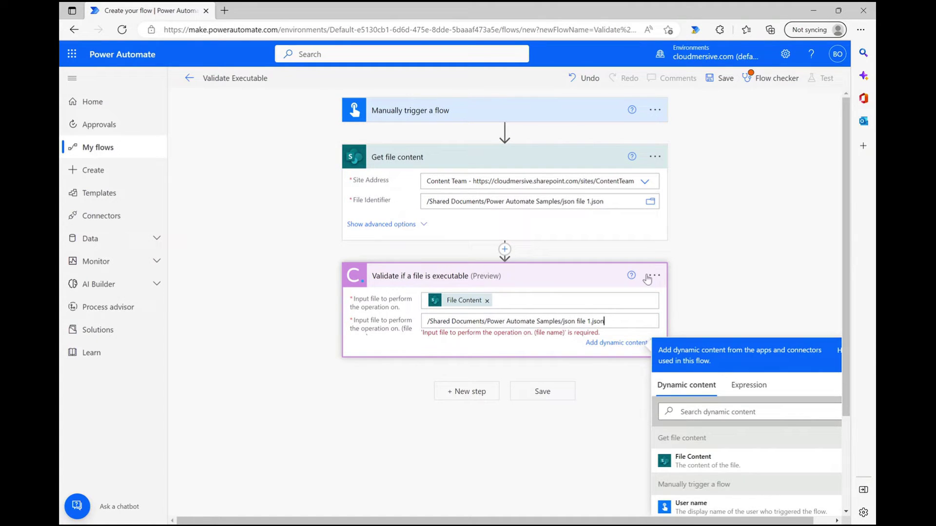
{"action": "left_click", "coordinate": [745, 275]}
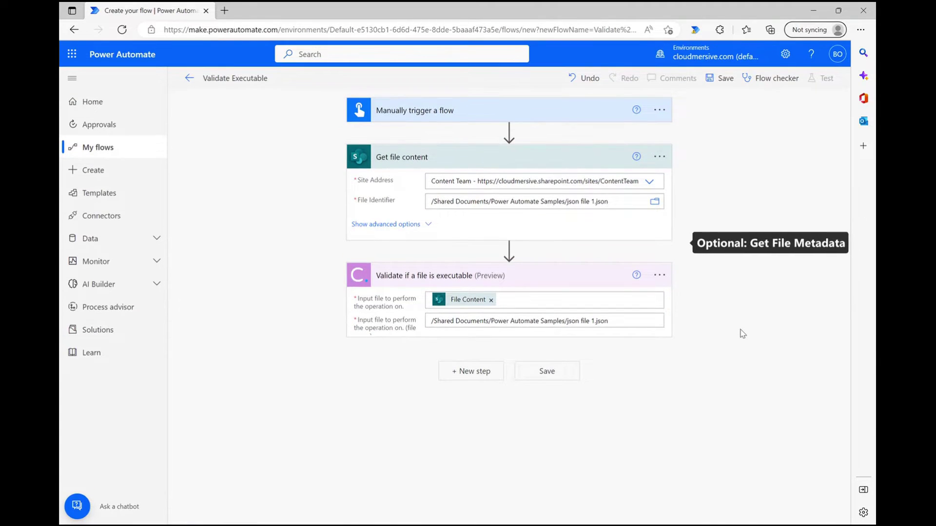
{"action": "left_click", "coordinate": [547, 371]}
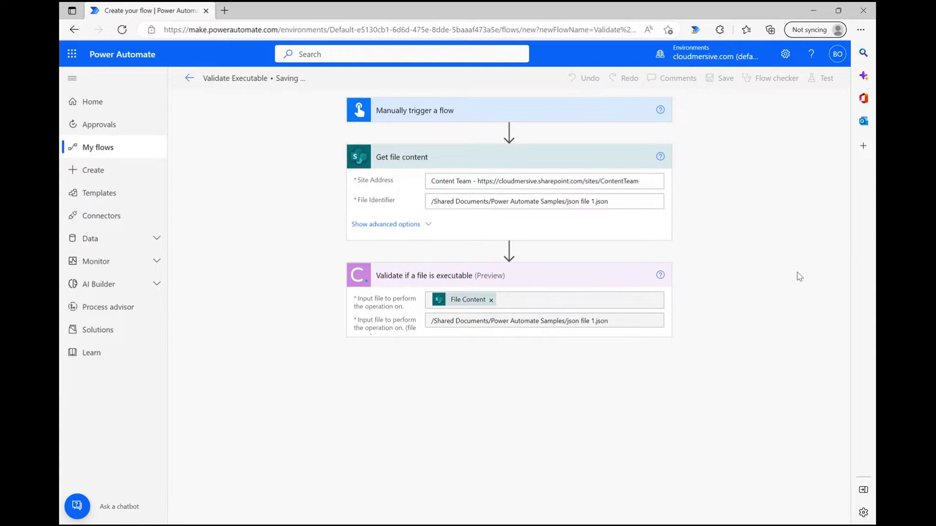
Step: Run a manual test of the Validate Executable flow, confirming its connections
{"action": "left_click", "coordinate": [822, 79]}
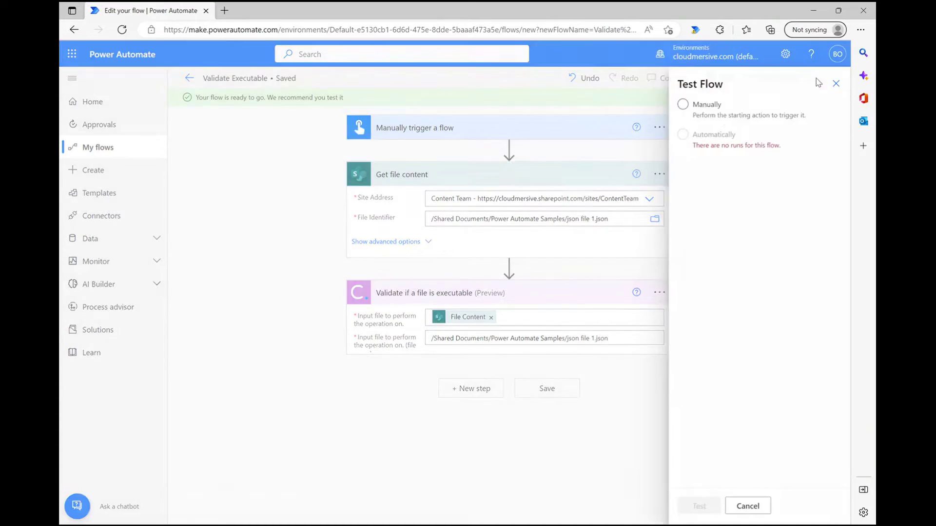
{"action": "left_click", "coordinate": [709, 116]}
{"action": "left_click", "coordinate": [695, 506]}
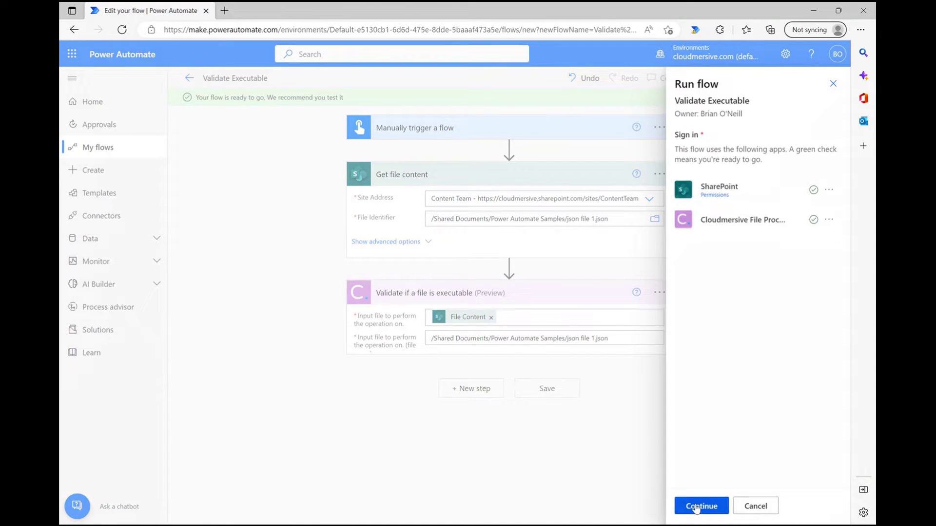
{"action": "left_click", "coordinate": [696, 506]}
{"action": "left_click", "coordinate": [698, 506]}
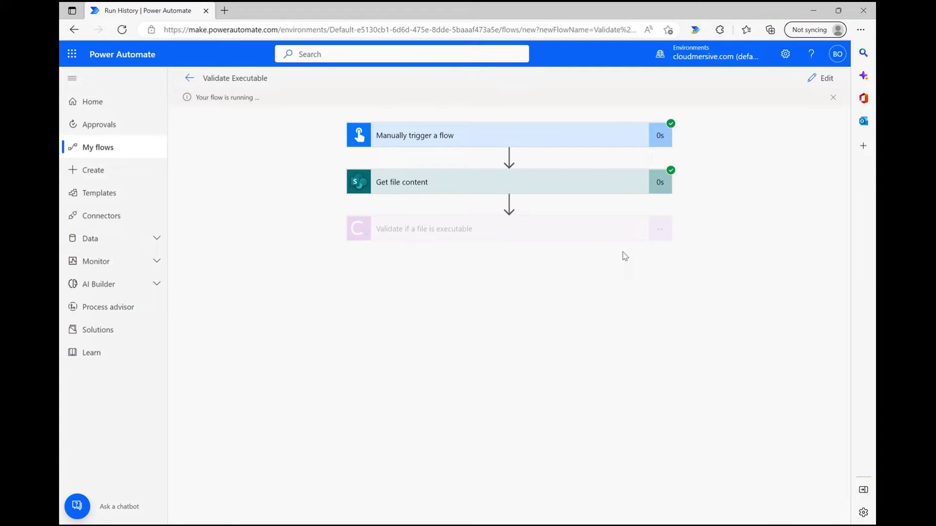
Step: Open the validation step's run output and highlight DocumentIsValid false and PasswordProtected false
{"action": "left_click", "coordinate": [579, 231]}
{"action": "scroll", "coordinate": [572, 328], "scroll_direction": "down", "scroll_amount": 1}
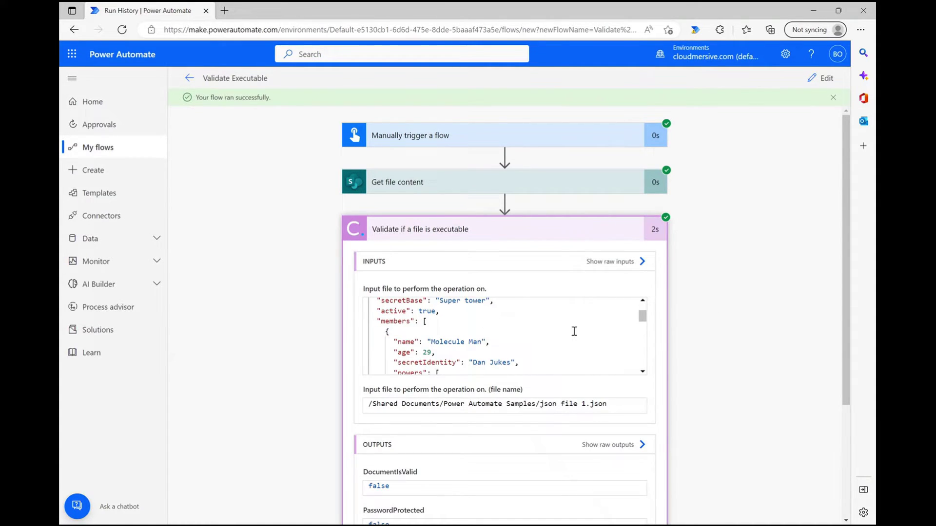
{"action": "scroll", "coordinate": [555, 422], "scroll_direction": "down", "scroll_amount": 2}
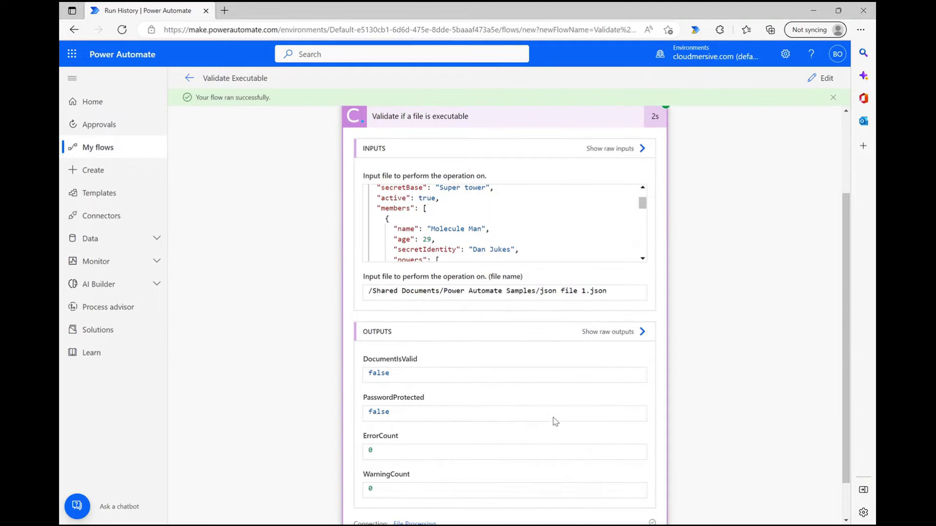
{"action": "left_click", "coordinate": [410, 371]}
{"action": "left_click_drag", "start_coordinate": [389, 373], "coordinate": [368, 373]}
{"action": "scroll", "coordinate": [544, 393], "scroll_direction": "down", "scroll_amount": 1}
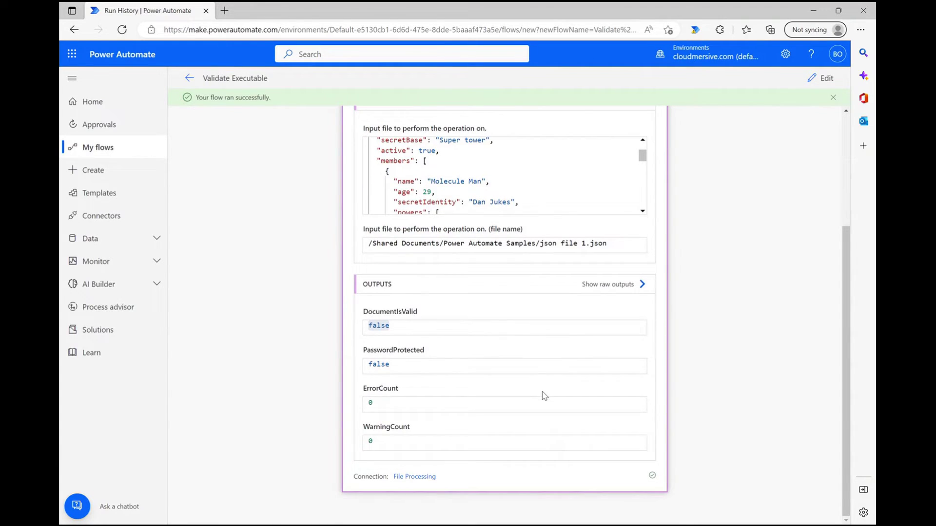
{"action": "left_click_drag", "start_coordinate": [390, 364], "coordinate": [352, 370]}
Step: Highlight the ErrorCount 0 and WarningCount 0 results in the validation output
{"action": "left_click", "coordinate": [422, 402]}
{"action": "left_click_drag", "start_coordinate": [424, 441], "coordinate": [367, 440]}
{"action": "left_click", "coordinate": [425, 444]}
{"action": "left_click_drag", "start_coordinate": [426, 402], "coordinate": [344, 394]}
{"action": "left_click", "coordinate": [464, 420]}
{"action": "scroll", "coordinate": [729, 354], "scroll_direction": "up", "scroll_amount": 1}
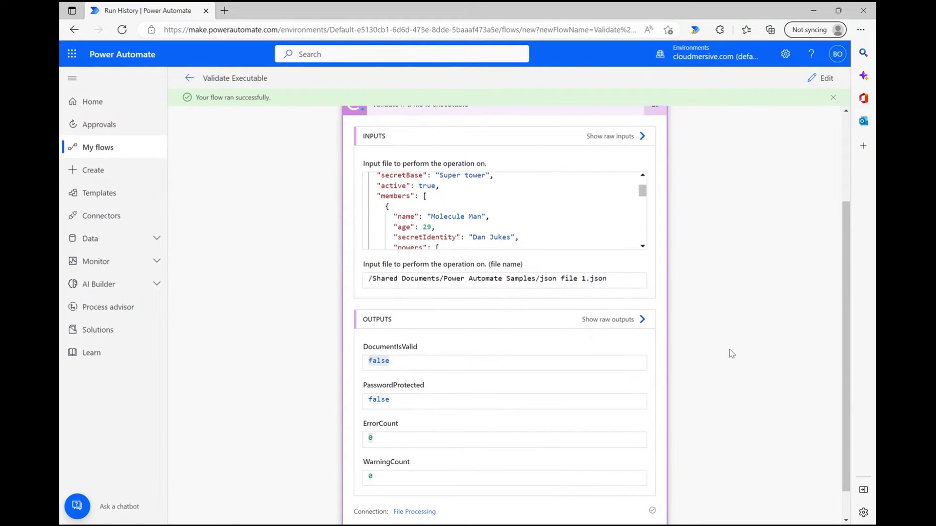
{"action": "scroll", "coordinate": [731, 353], "scroll_direction": "up", "scroll_amount": 1}
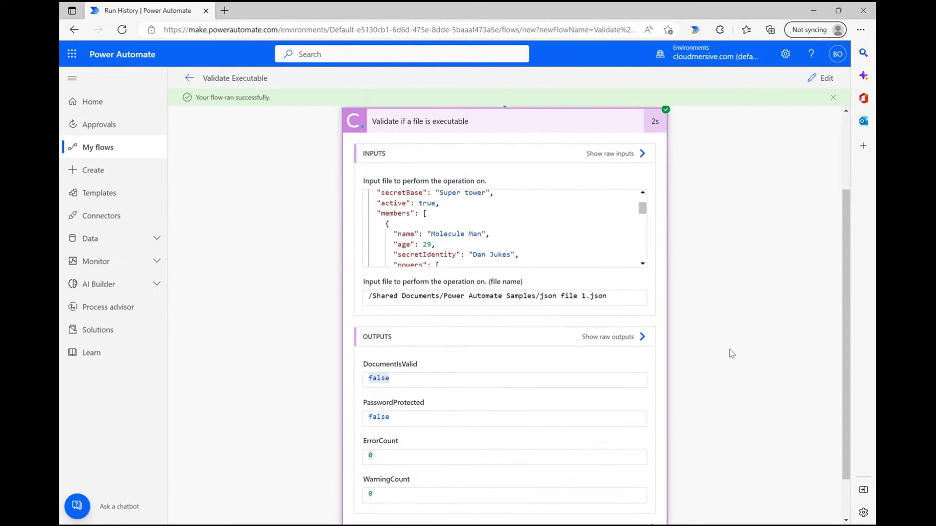
{"action": "scroll", "coordinate": [731, 353], "scroll_direction": "down", "scroll_amount": 1}
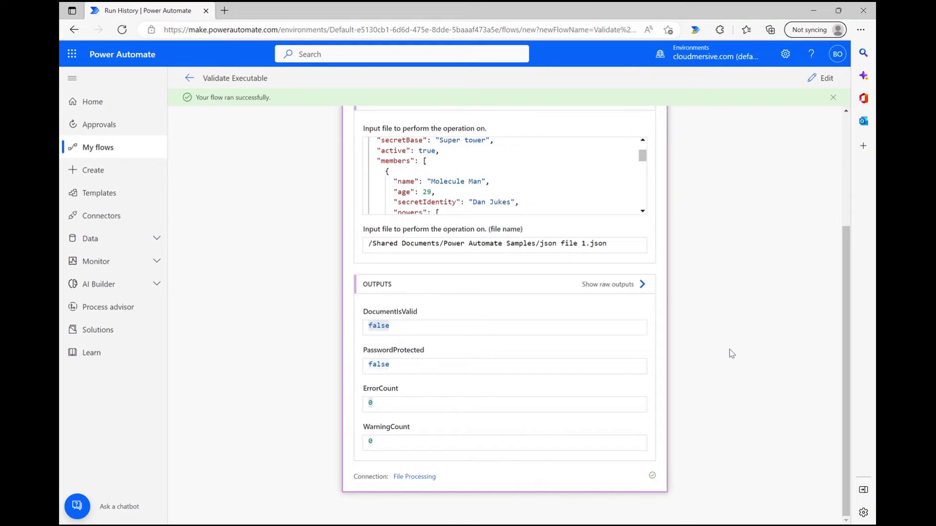